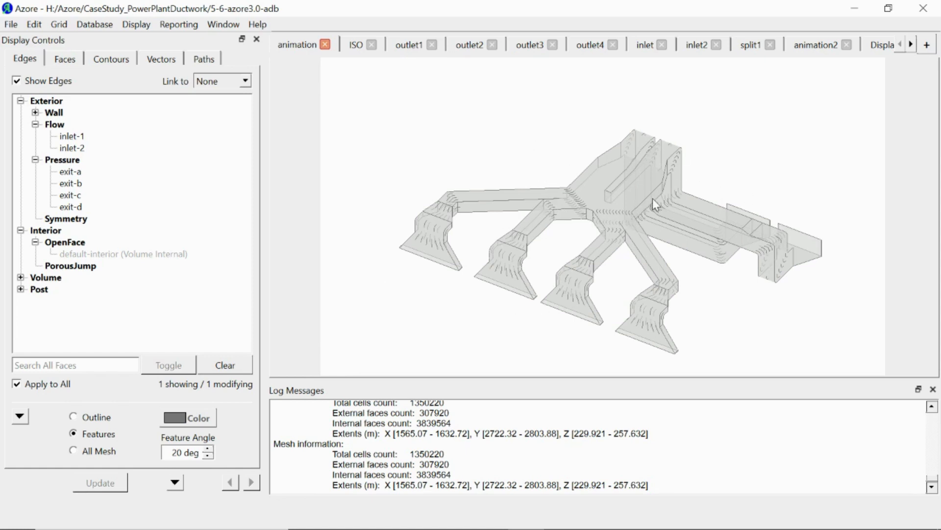
Orient the ductwork with the two inlets in front and the four outlets behind, and save this view as animation_start.
{"action": "left_click_drag", "start_coordinate": [645, 201], "coordinate": [424, 196]}
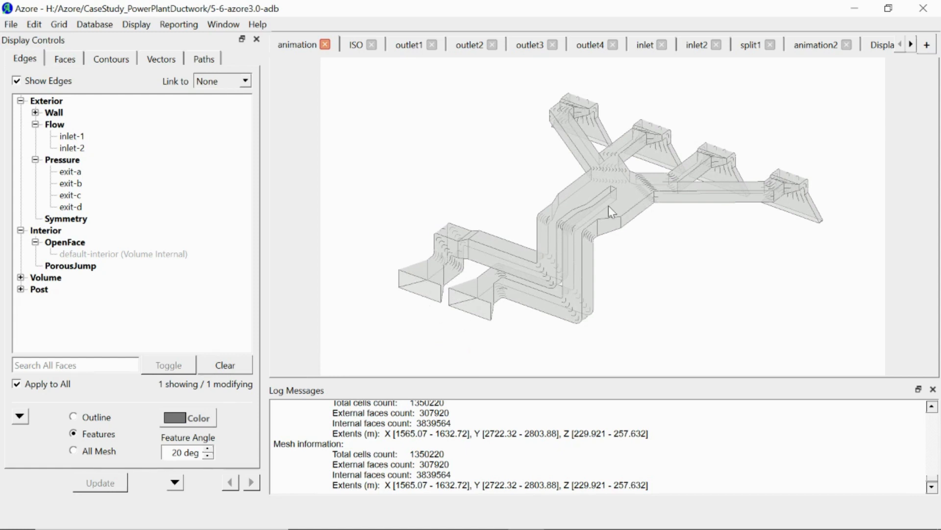
{"action": "left_click_drag", "start_coordinate": [608, 206], "coordinate": [383, 216]}
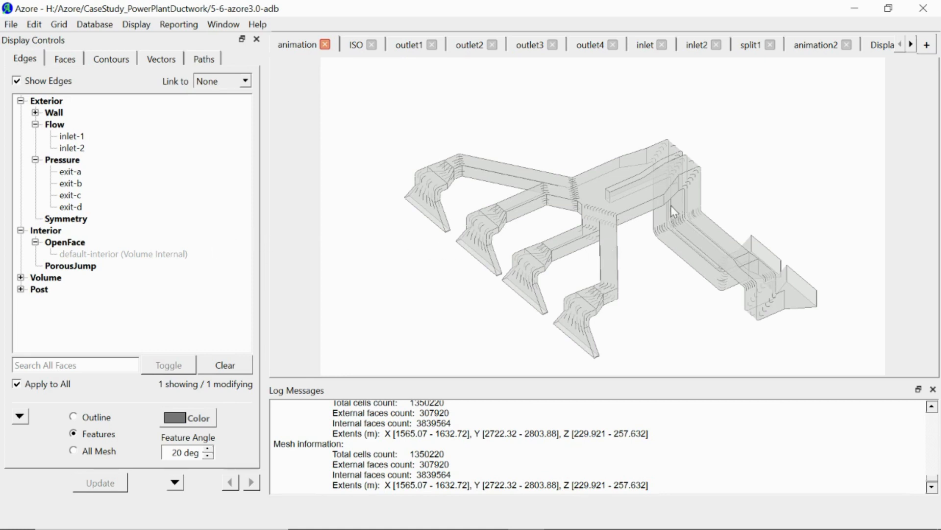
{"action": "left_click_drag", "start_coordinate": [673, 212], "coordinate": [468, 216]}
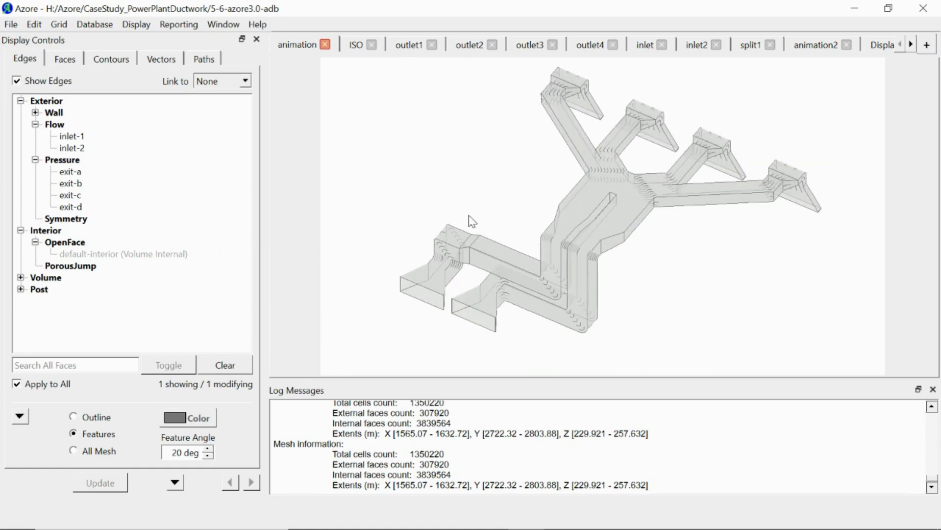
{"action": "left_click", "coordinate": [138, 25]}
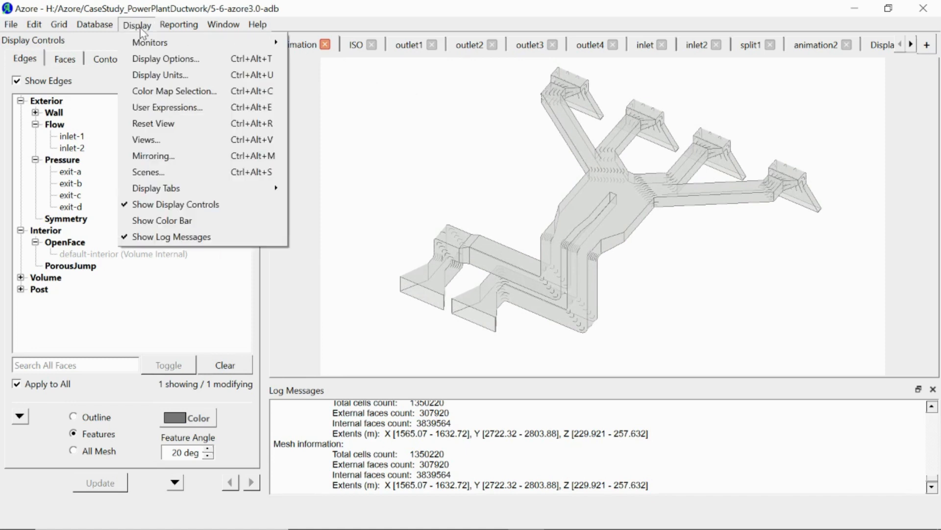
{"action": "left_click", "coordinate": [175, 142]}
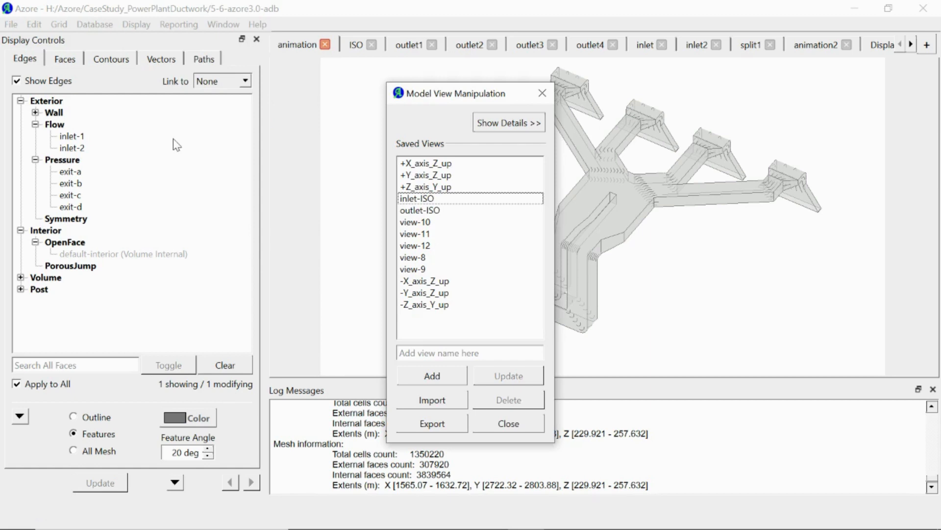
{"action": "left_click", "coordinate": [436, 351]}
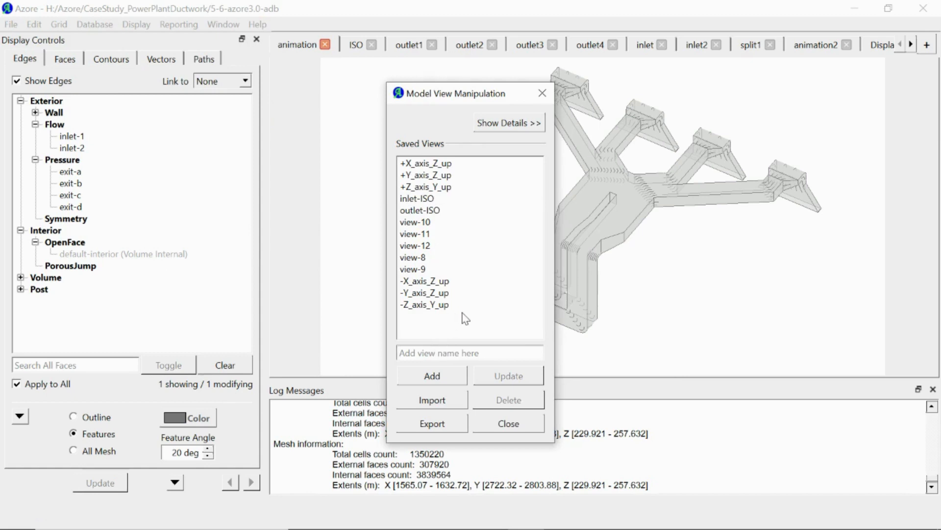
{"action": "type", "text": "an"}
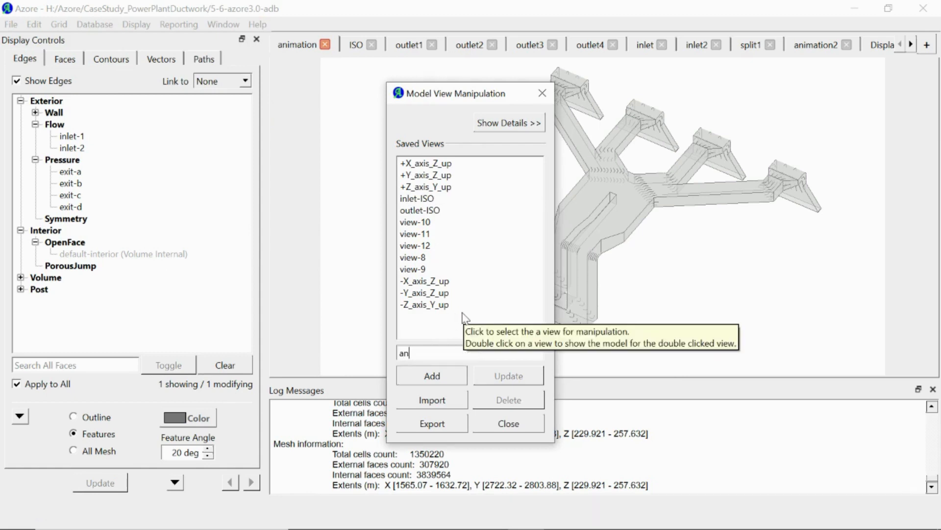
{"action": "type", "text": "imation_start"}
{"action": "left_click", "coordinate": [432, 381]}
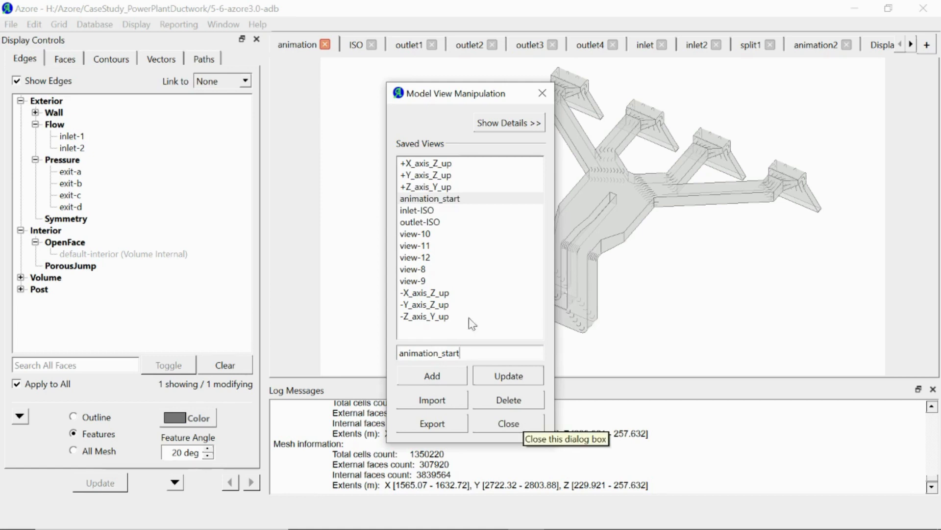
{"action": "left_click", "coordinate": [516, 428]}
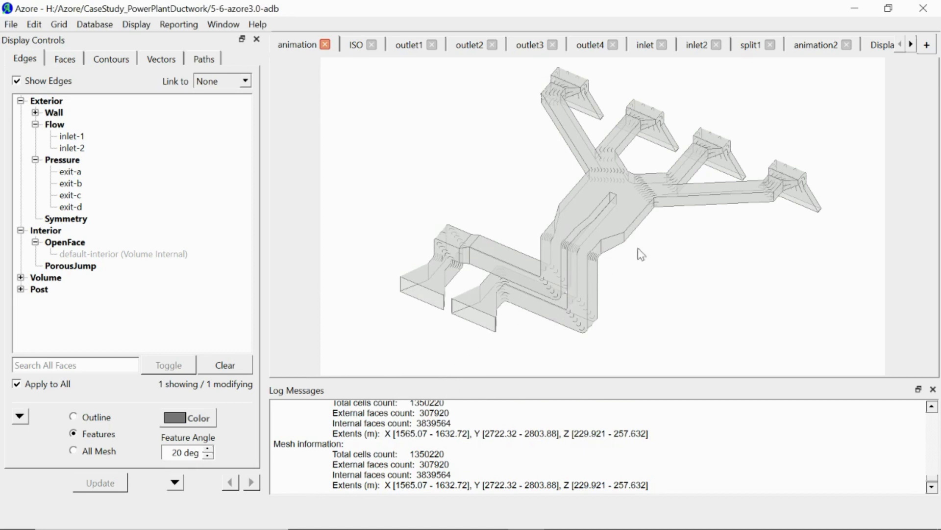
Rotate the ductwork so the four outlets face the front, and save this view as animation_end.
{"action": "left_click_drag", "start_coordinate": [642, 228], "coordinate": [379, 213]}
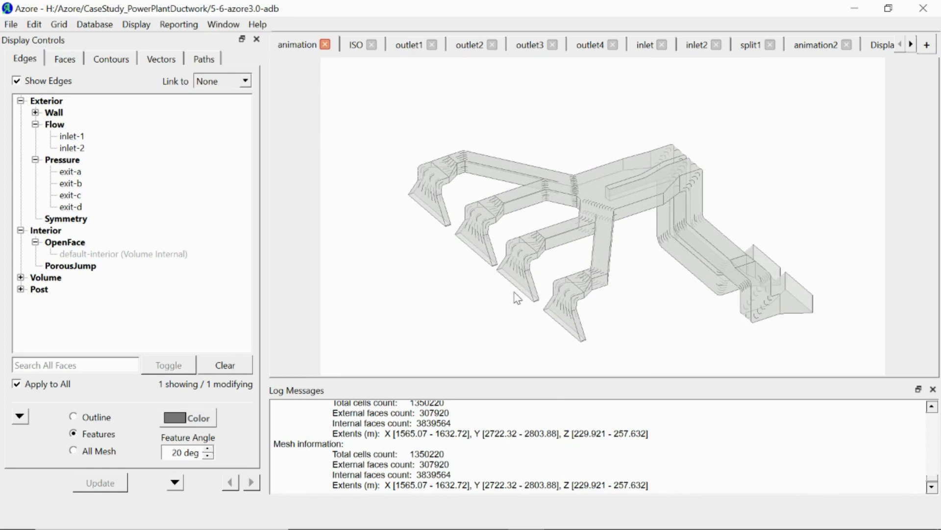
{"action": "left_click", "coordinate": [138, 27]}
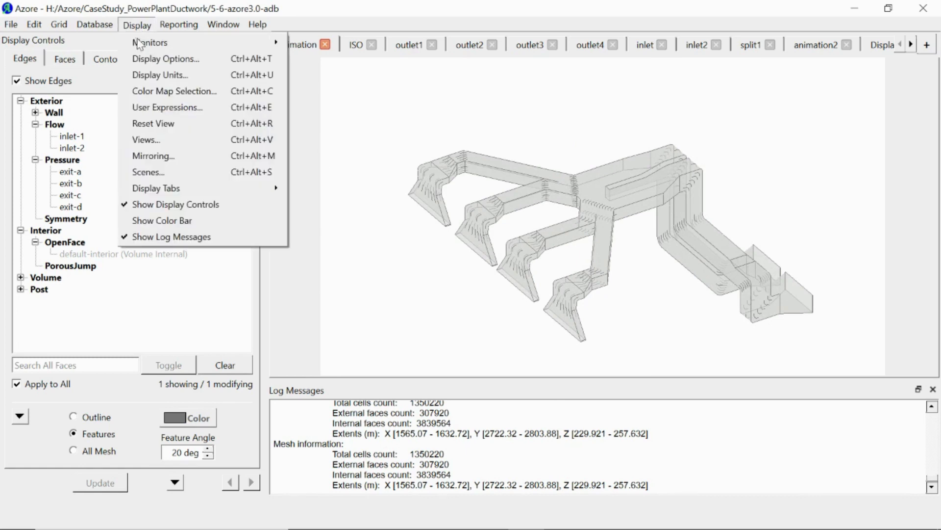
{"action": "left_click", "coordinate": [153, 137]}
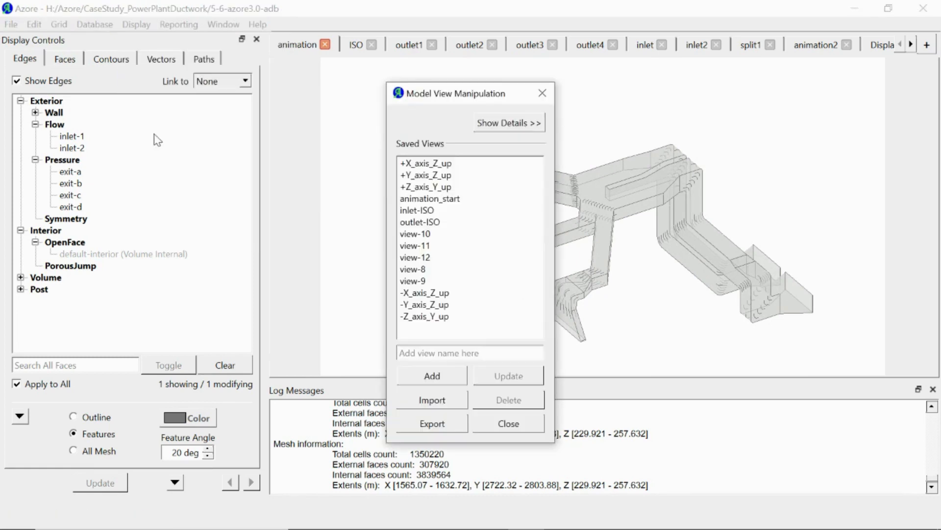
{"action": "left_click", "coordinate": [468, 354]}
{"action": "type", "text": "animat"}
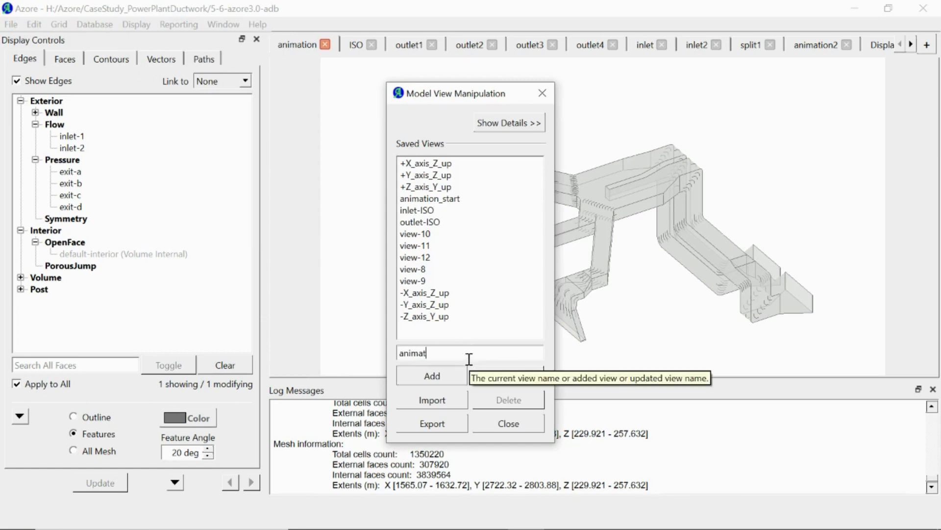
{"action": "type", "text": "ion_end"}
{"action": "left_click", "coordinate": [441, 378]}
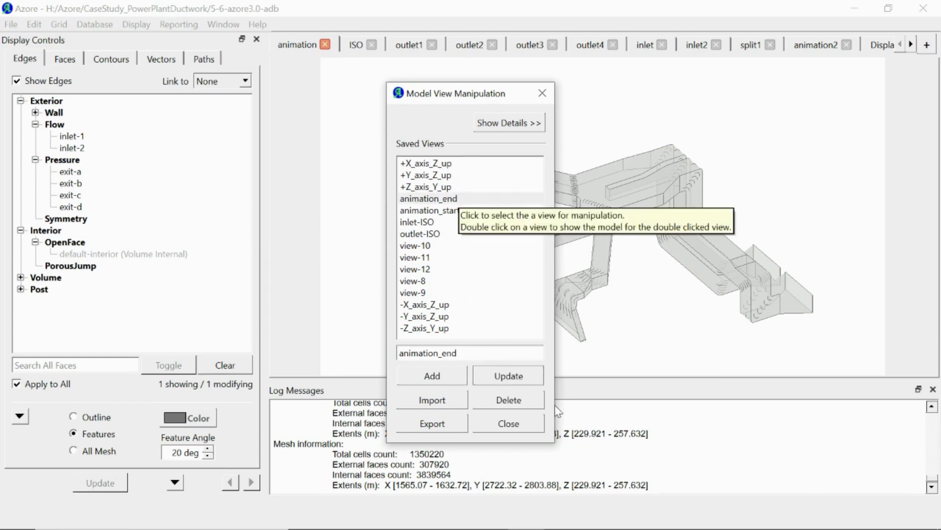
{"action": "left_click", "coordinate": [509, 423]}
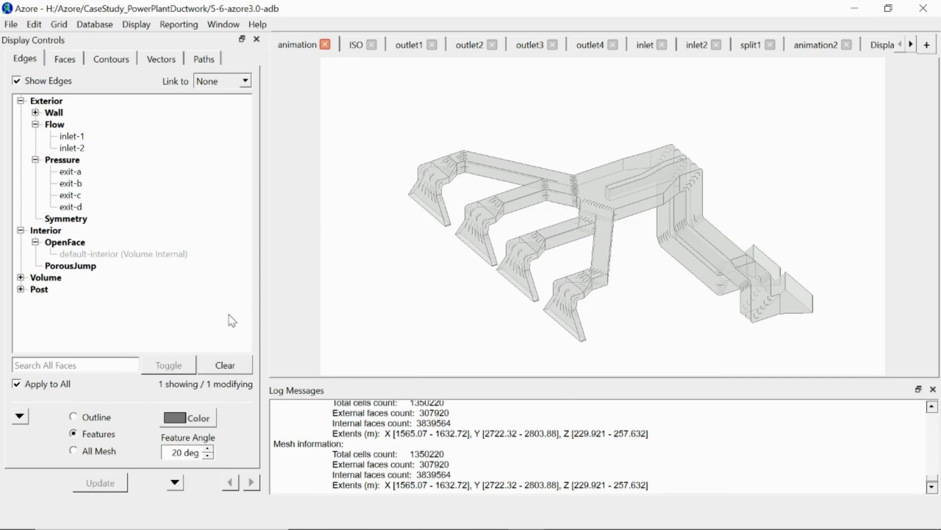
Recall the saved views animation_start and animation_end in turn to check the rotation between them.
{"action": "right_click", "coordinate": [331, 100]}
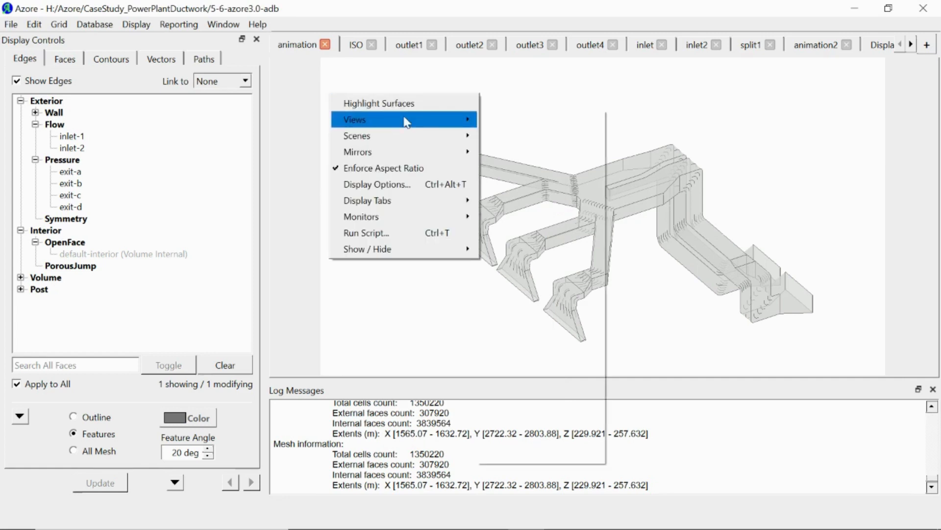
{"action": "mouse_move", "coordinate": [406, 121]}
{"action": "left_click", "coordinate": [530, 209]}
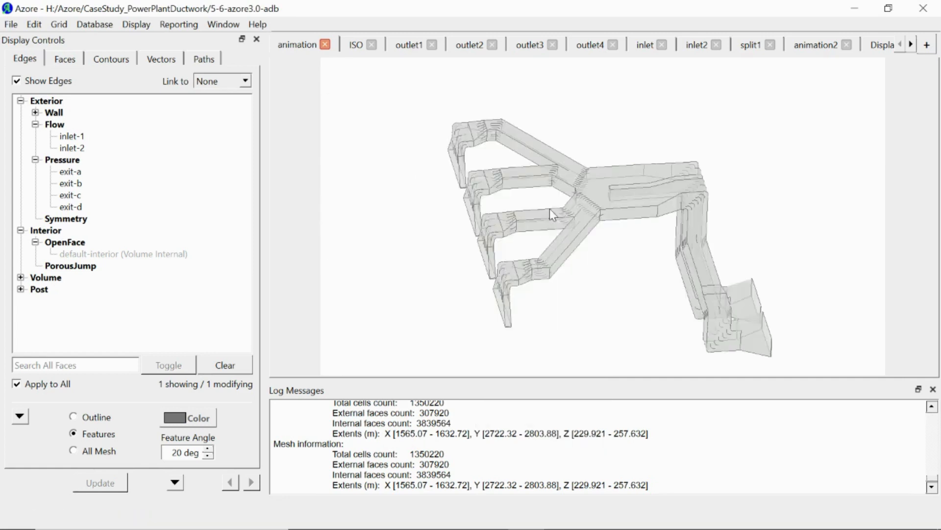
{"action": "right_click", "coordinate": [337, 76]}
{"action": "mouse_move", "coordinate": [385, 109]}
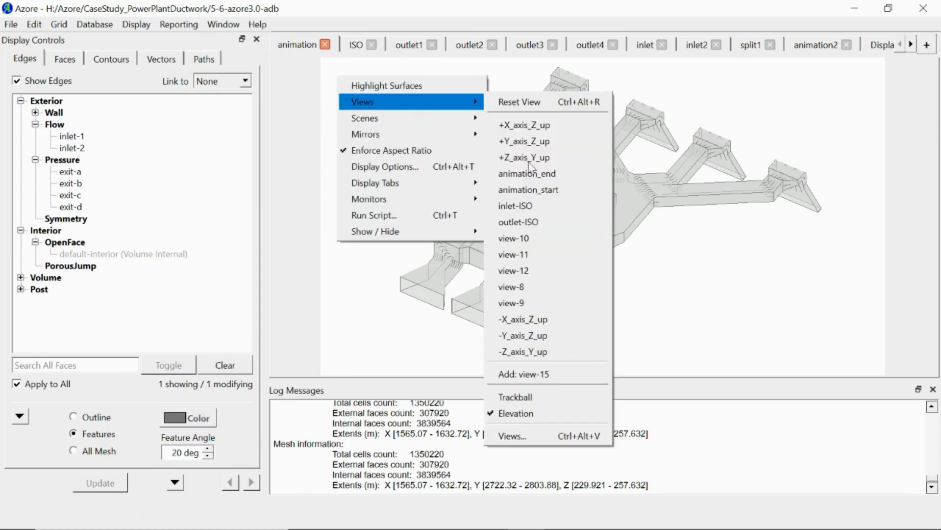
{"action": "left_click", "coordinate": [532, 177]}
{"action": "left_click_drag", "start_coordinate": [535, 182], "coordinate": [812, 150]}
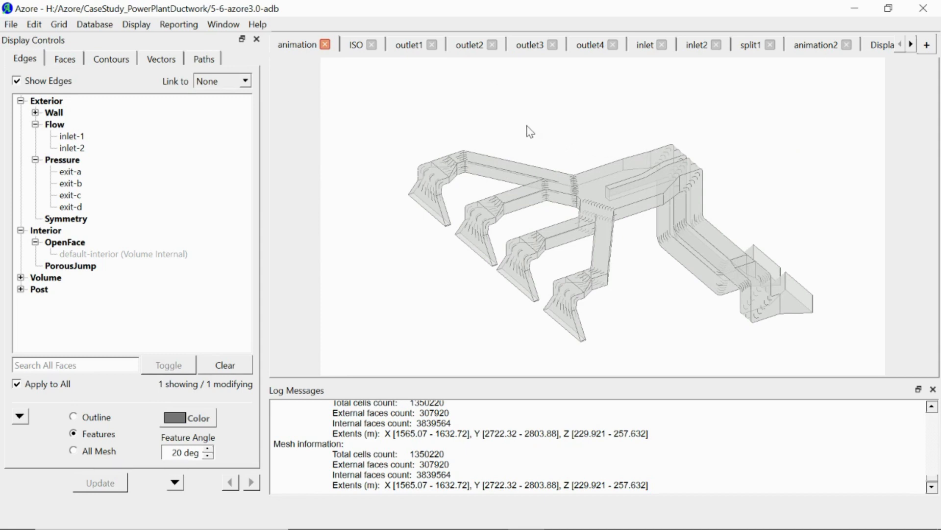
Open the bitmap export settings and review the image sizes and background themes, keeping HD 1080 and White.
{"action": "left_click", "coordinate": [10, 25]}
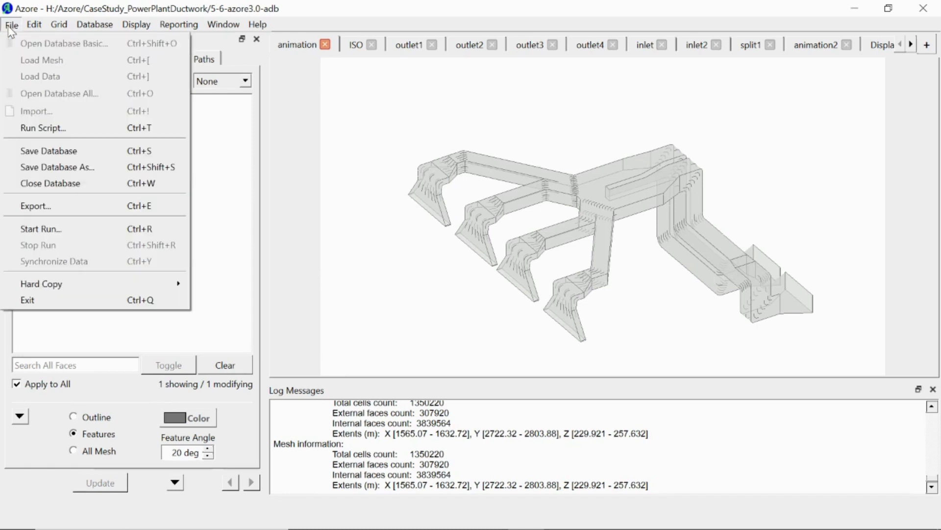
{"action": "mouse_move", "coordinate": [89, 293]}
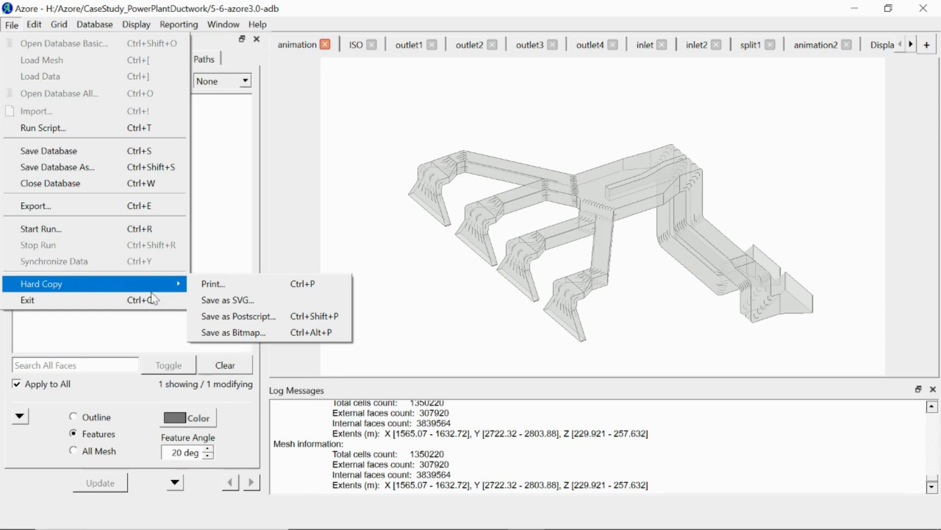
{"action": "left_click", "coordinate": [237, 332]}
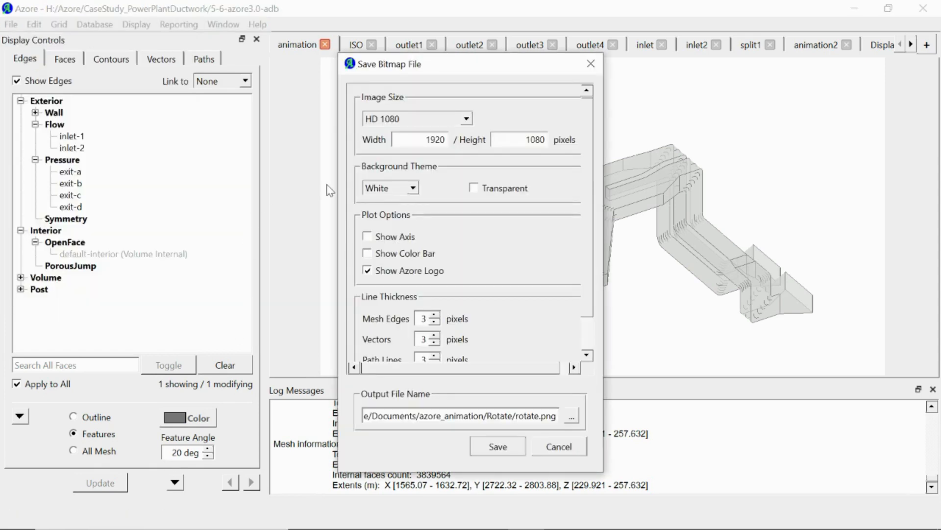
{"action": "left_click", "coordinate": [467, 119]}
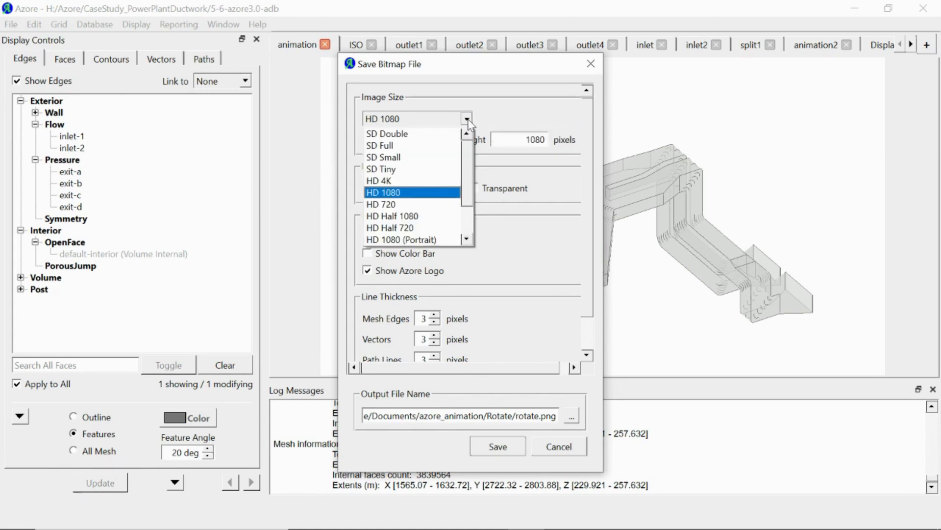
{"action": "left_click", "coordinate": [467, 120]}
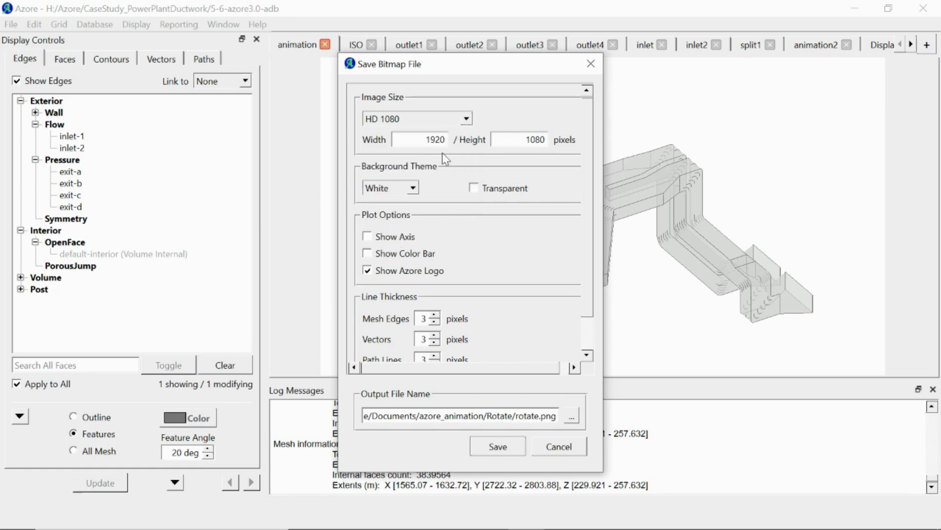
{"action": "left_click", "coordinate": [416, 186]}
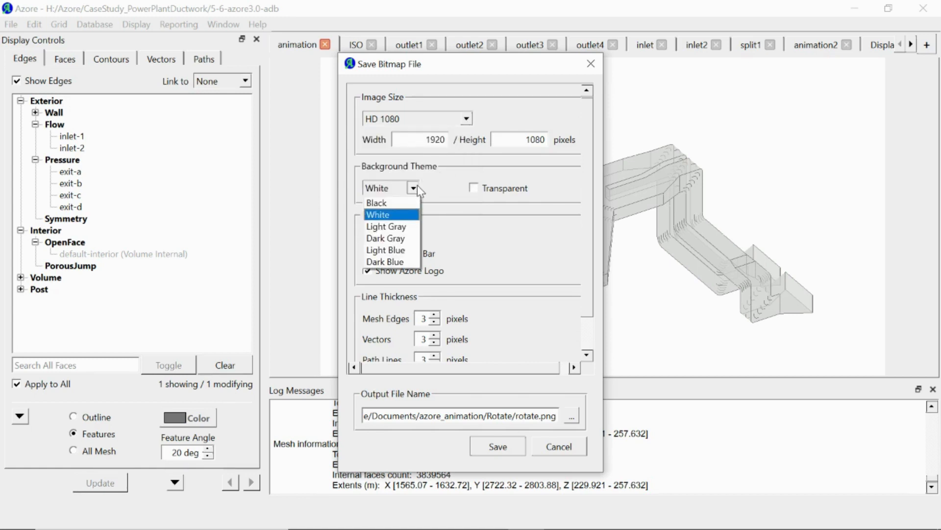
{"action": "left_click", "coordinate": [417, 186]}
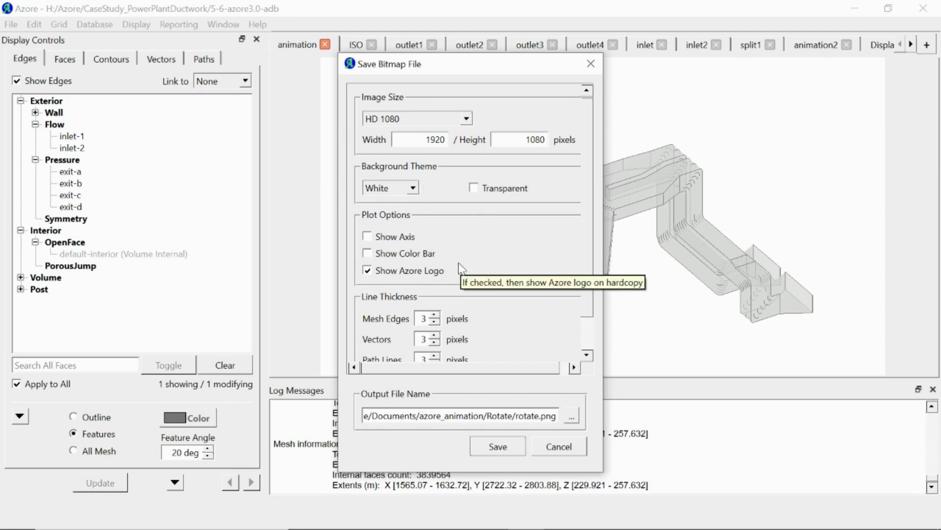
Enable frame animation for the bitmap export and set its duration to 3.00 s.
{"action": "scroll", "coordinate": [588, 204], "scroll_direction": "down", "scroll_amount": 2}
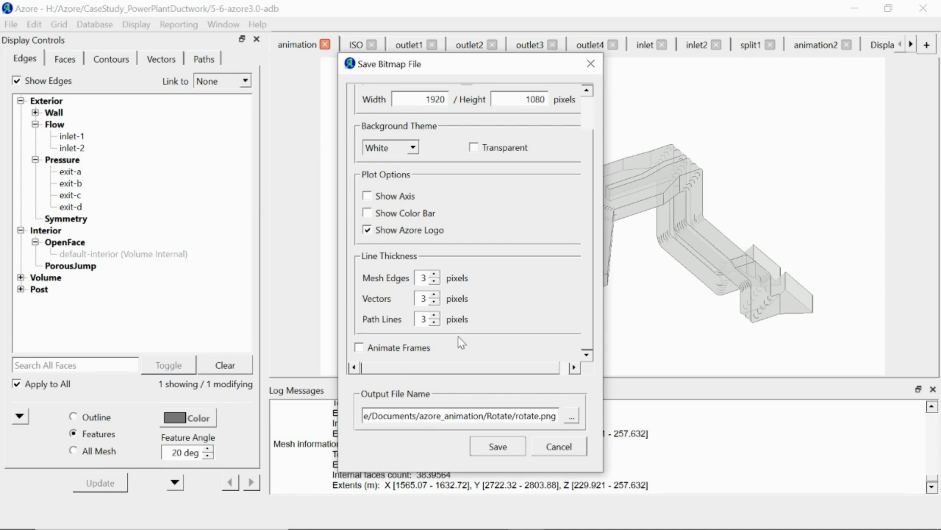
{"action": "left_click", "coordinate": [360, 348]}
{"action": "left_click_drag", "start_coordinate": [590, 246], "coordinate": [592, 322]}
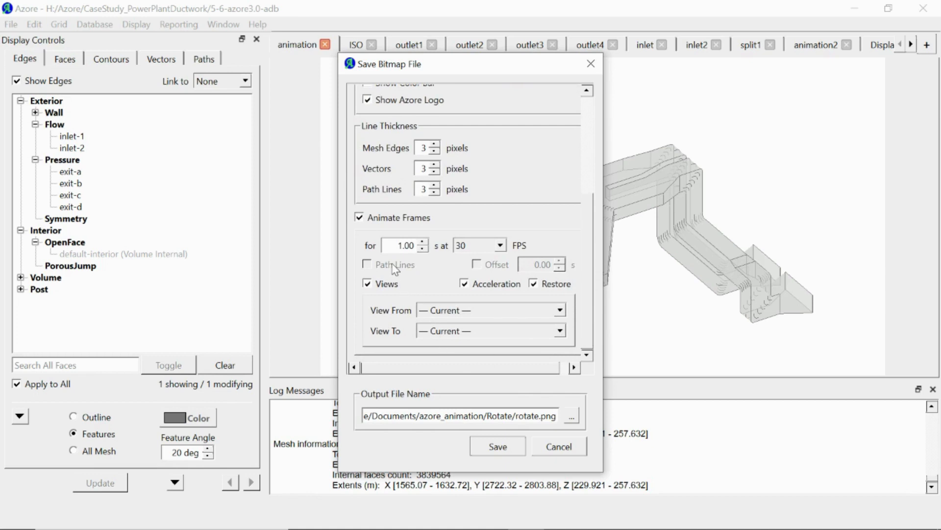
{"action": "left_click", "coordinate": [423, 241]}
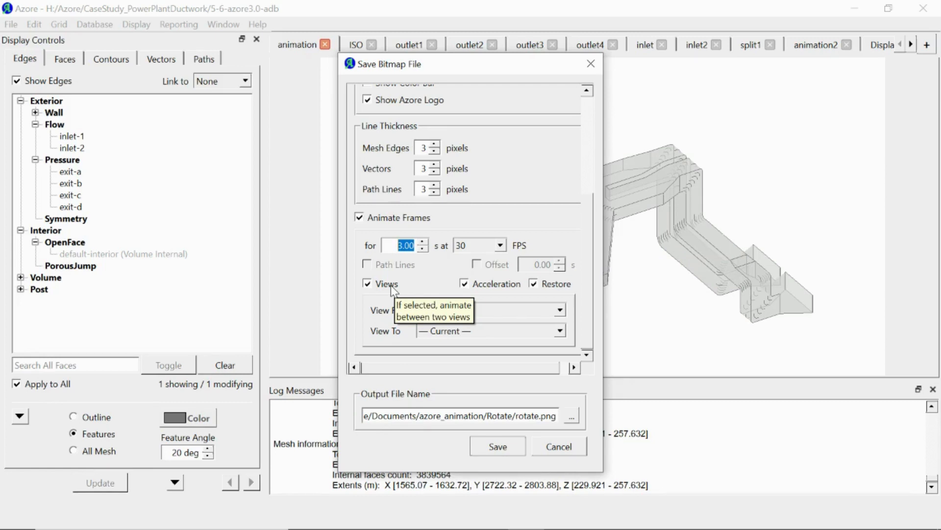
Set the animation to run from the animation_start view to the animation_end view.
{"action": "left_click", "coordinate": [533, 311]}
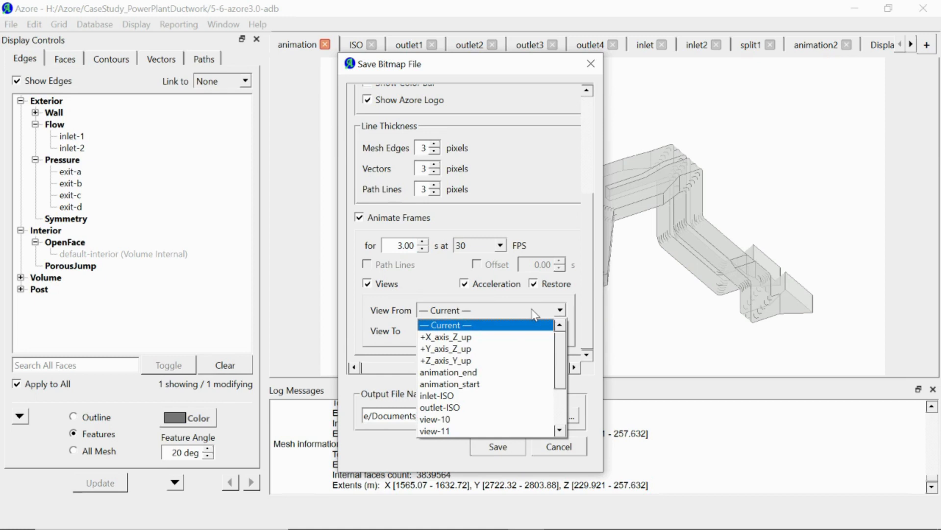
{"action": "left_click", "coordinate": [513, 384]}
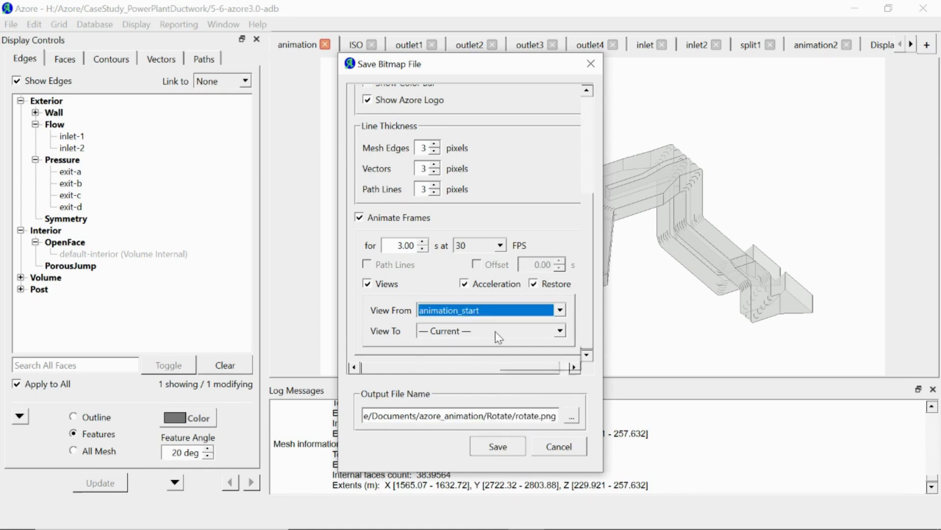
{"action": "left_click", "coordinate": [496, 333]}
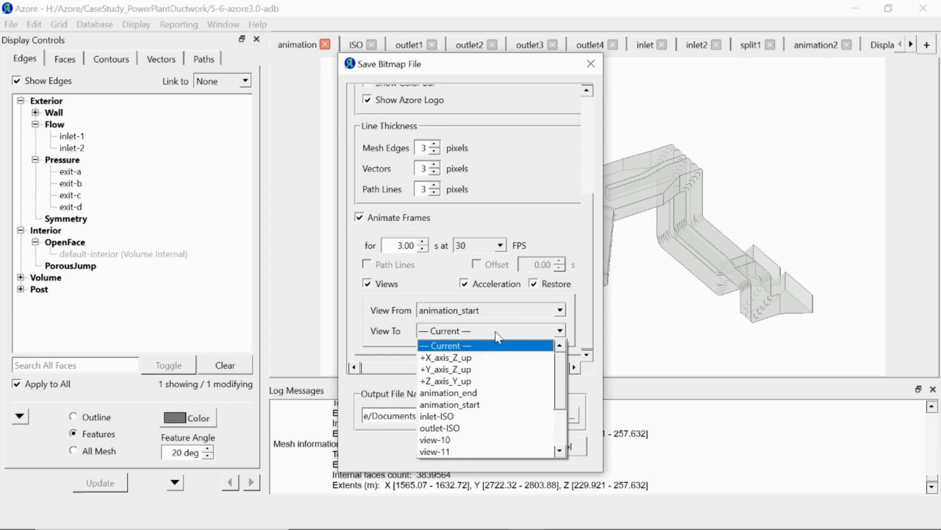
{"action": "left_click", "coordinate": [498, 394]}
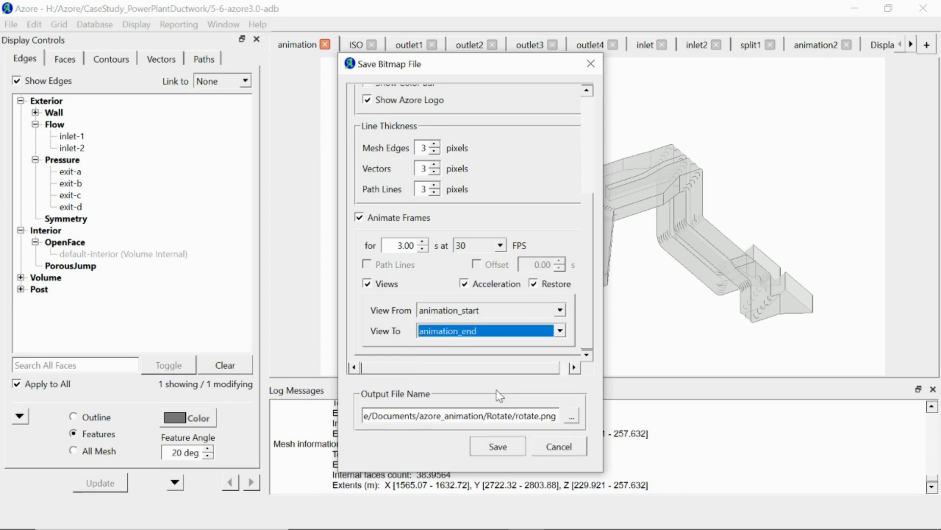
Export the animation frames with the base file name rotate to the azore_animation/Rotate folder, and look through the images in File Explorer.
{"action": "left_click", "coordinate": [571, 416]}
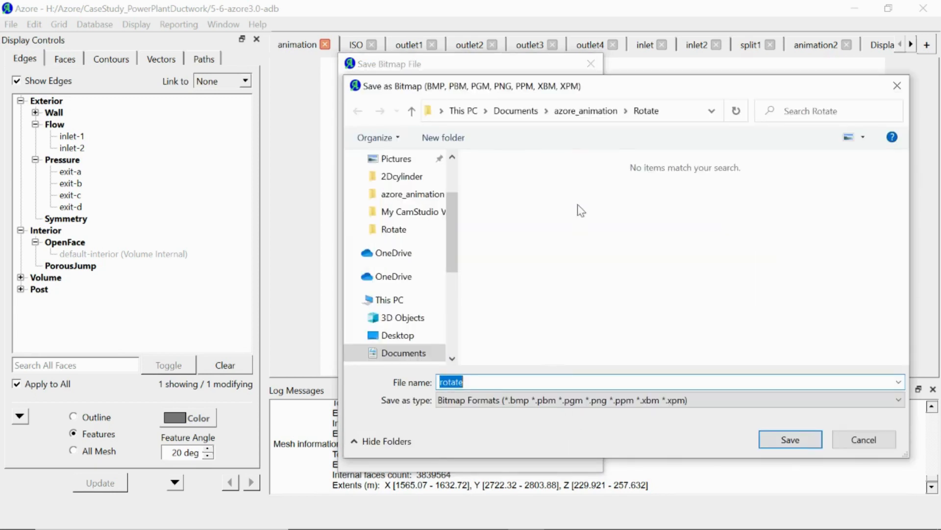
{"action": "left_click", "coordinate": [480, 383]}
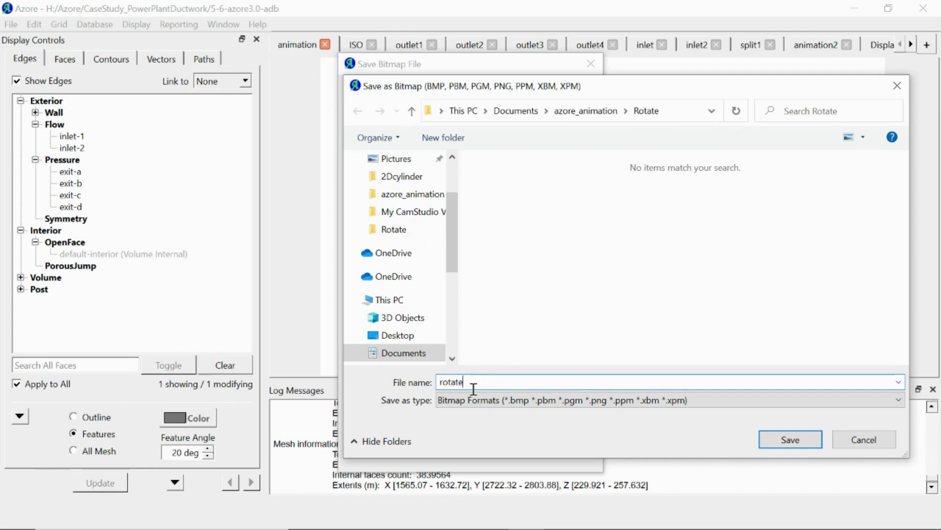
{"action": "left_click", "coordinate": [782, 441]}
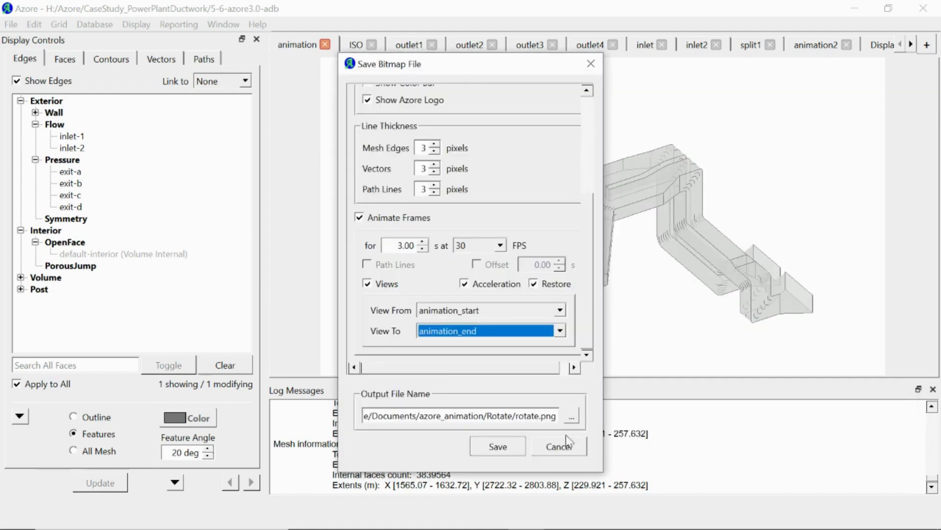
{"action": "left_click", "coordinate": [514, 451]}
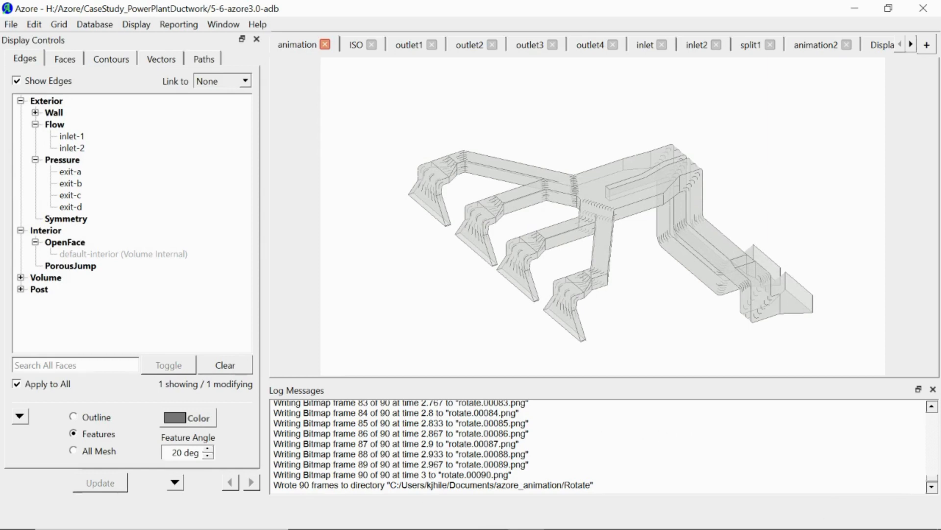
{"action": "left_click", "coordinate": [417, 518]}
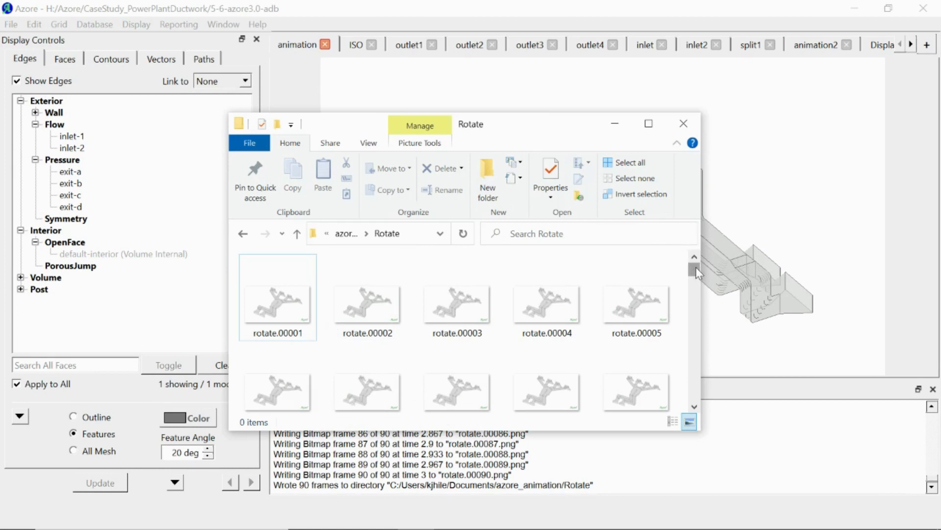
{"action": "left_click_drag", "start_coordinate": [695, 266], "coordinate": [738, 251]}
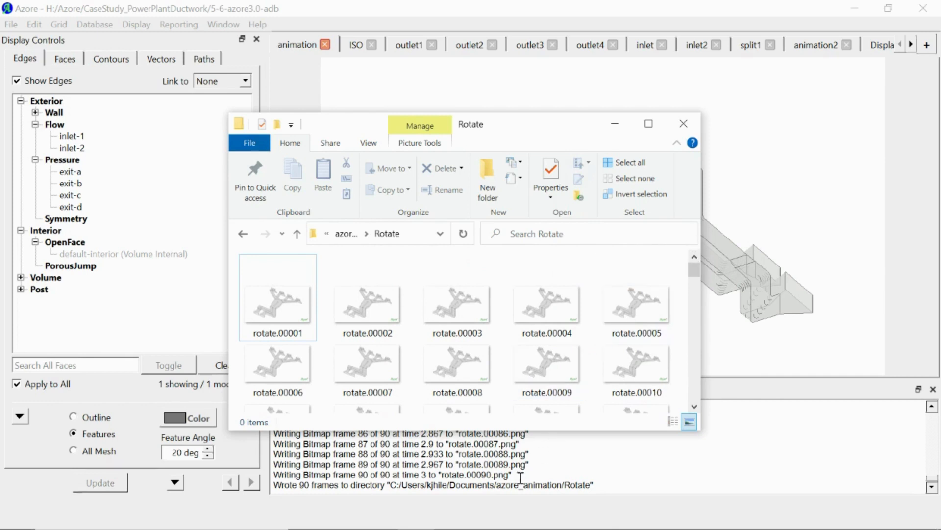
Switch to VirtualDub and load the image sequence from the Rotate folder, starting with rotate.00001 and automatically loading linked segments.
{"action": "mouse_move", "coordinate": [546, 525]}
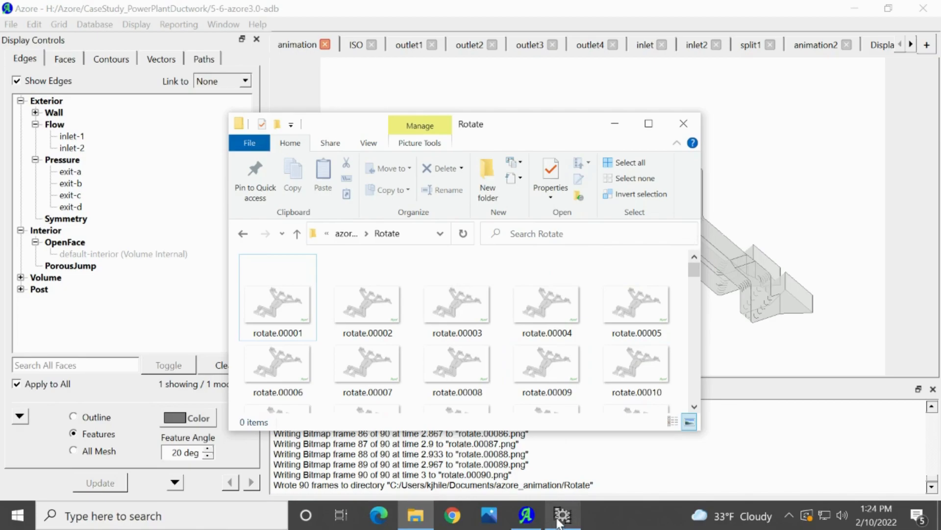
{"action": "left_click", "coordinate": [562, 515]}
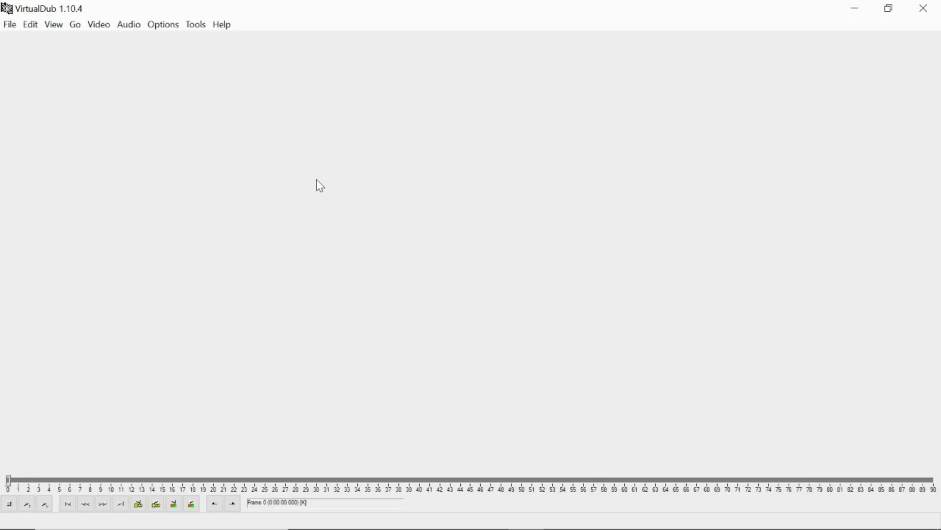
{"action": "left_click", "coordinate": [11, 25]}
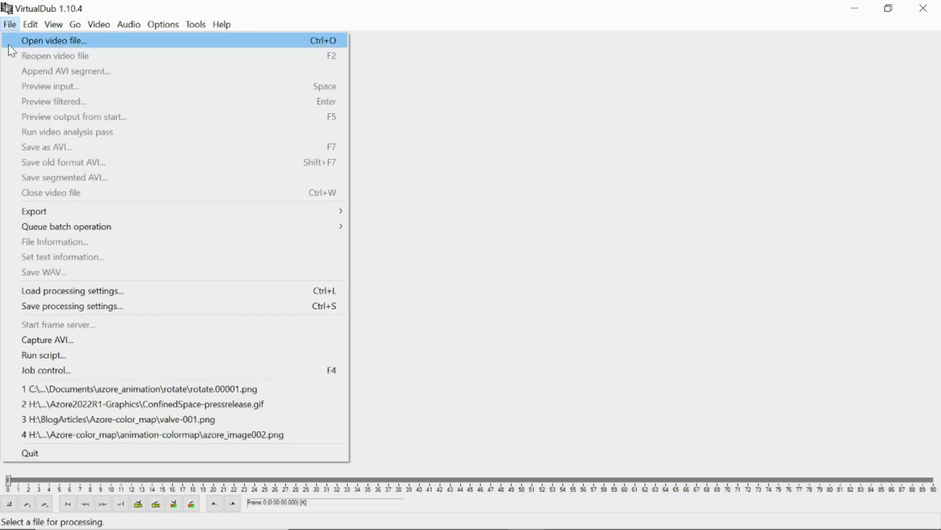
{"action": "left_click", "coordinate": [8, 45]}
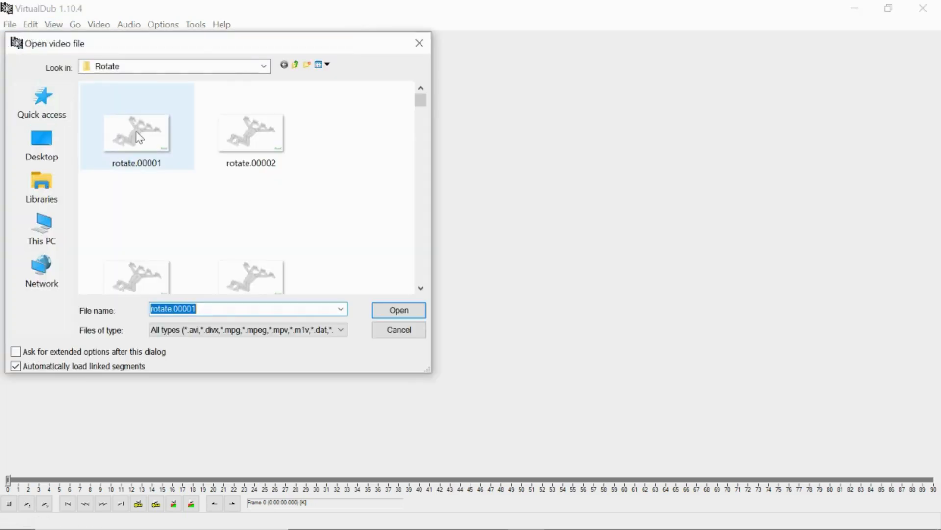
{"action": "left_click", "coordinate": [140, 138]}
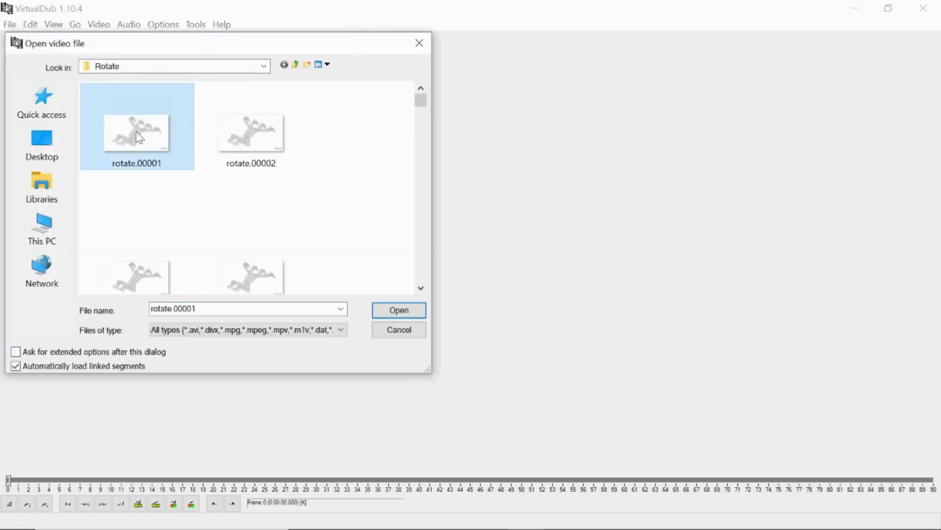
{"action": "left_click", "coordinate": [391, 310]}
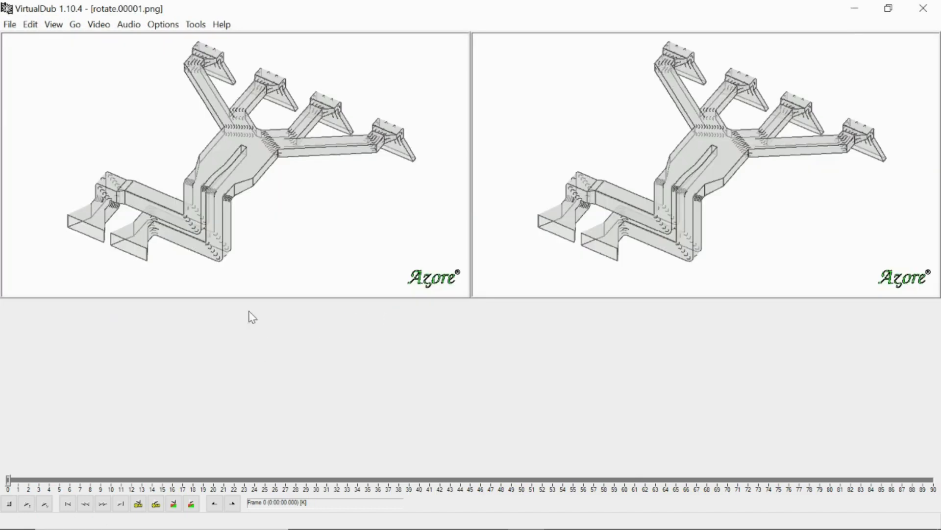
Change the video's source frame rate to 30 fps, with all frames processed.
{"action": "left_click", "coordinate": [100, 25]}
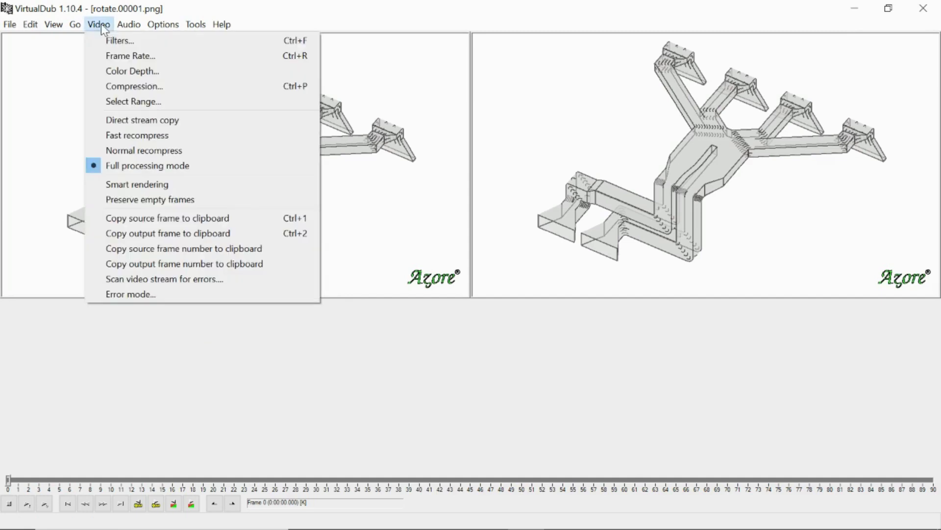
{"action": "left_click", "coordinate": [119, 56]}
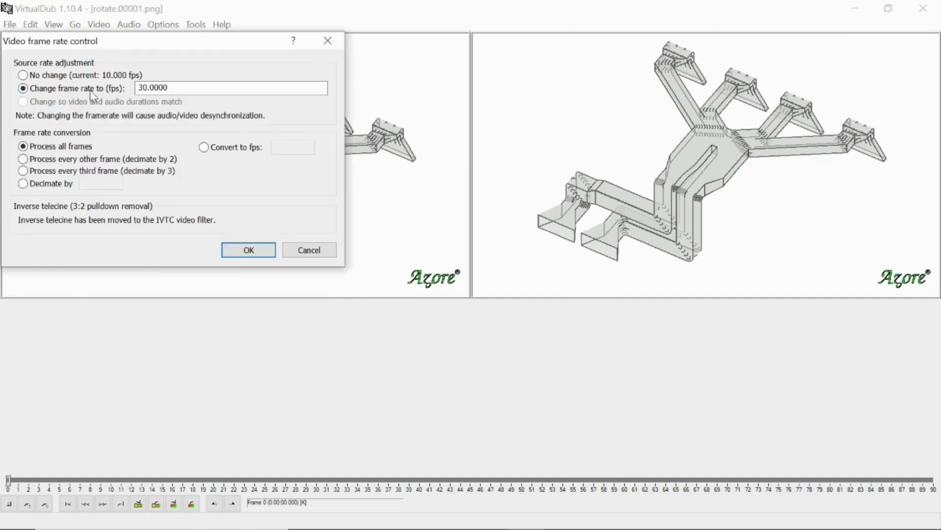
{"action": "left_click", "coordinate": [248, 252]}
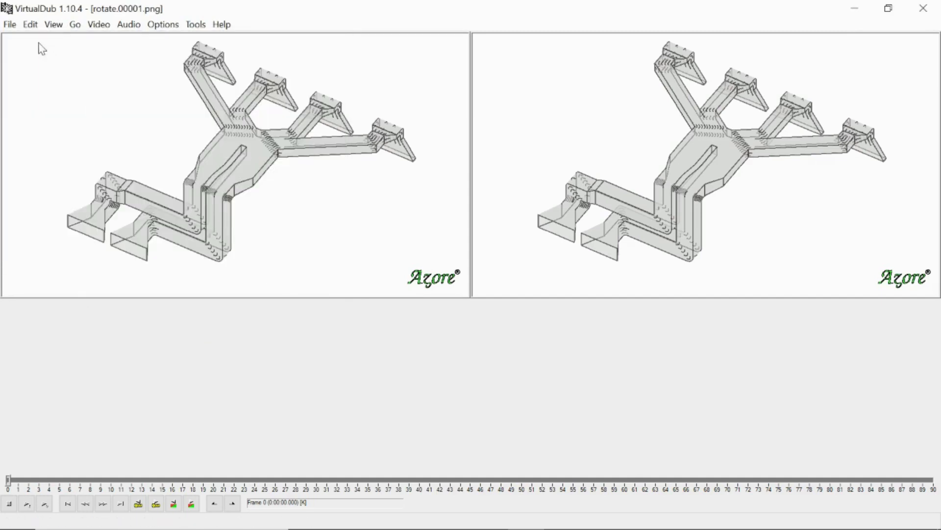
Save the sequence as an AVI video named rotate.animation in the azore_animation folder.
{"action": "left_click", "coordinate": [11, 26]}
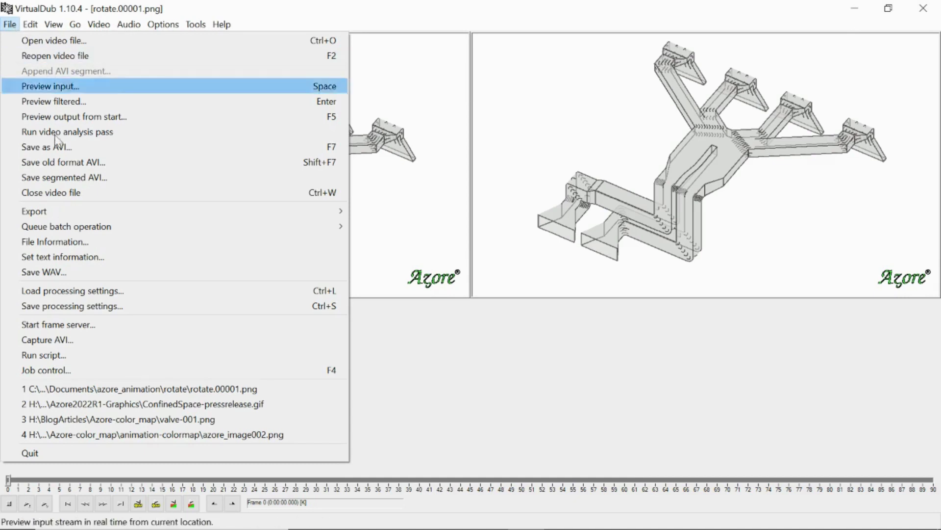
{"action": "left_click", "coordinate": [55, 153]}
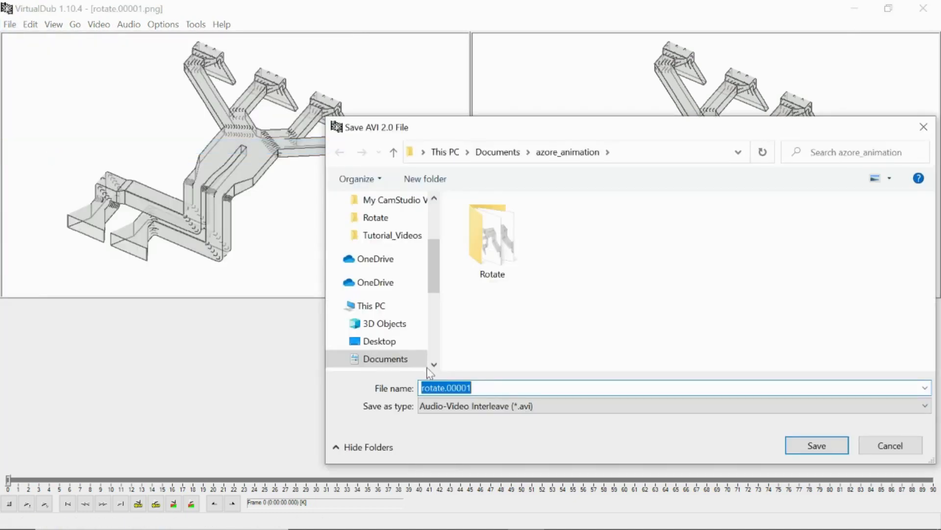
{"action": "left_click", "coordinate": [523, 385]}
{"action": "type", "text": "animation"}
{"action": "left_click", "coordinate": [815, 450]}
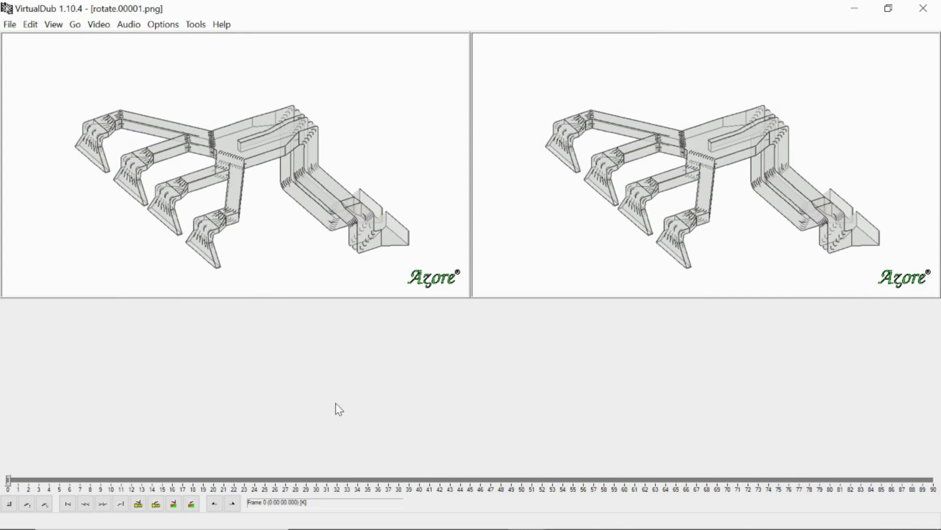
Switch to File Explorer and open the rotate.animation video from the azore_animation folder for playback.
{"action": "left_click", "coordinate": [416, 524]}
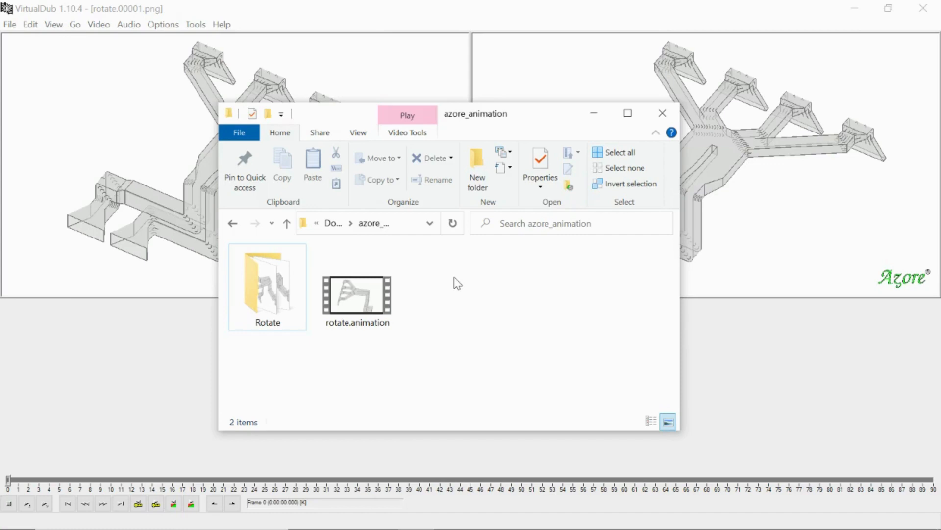
{"action": "double_click", "coordinate": [354, 307]}
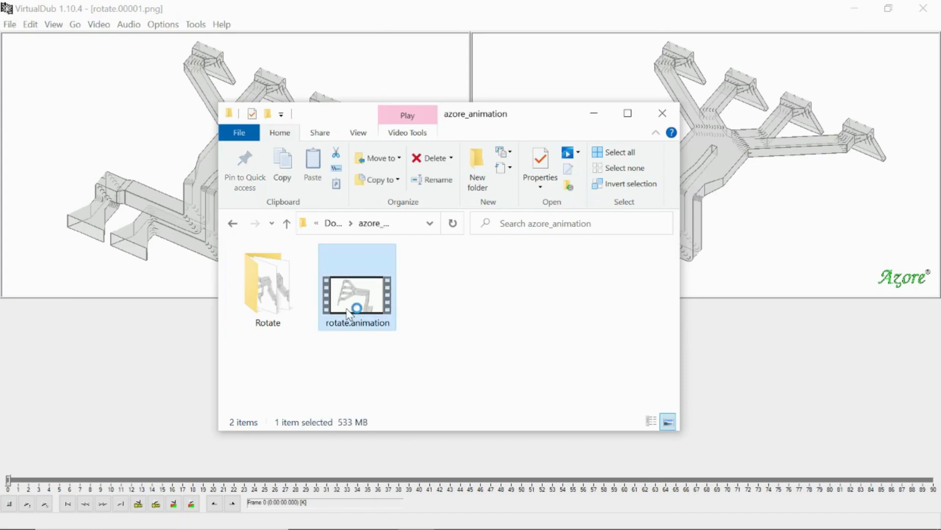